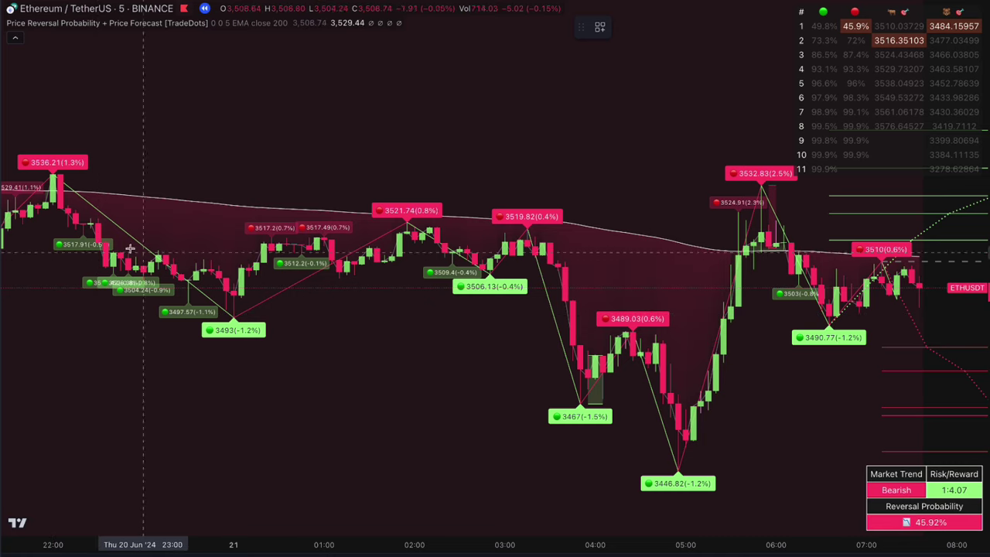
- Brush a freehand loop around the early green reversal labels down to 3493 (-1.2%)
{"action": "mouse_move", "coordinate": [119, 219]}
{"action": "left_mouse_down"}
{"action": "mouse_move", "coordinate": [70, 225]}
{"action": "mouse_move", "coordinate": [59, 267]}
{"action": "mouse_move", "coordinate": [133, 328]}
{"action": "mouse_move", "coordinate": [258, 348]}
{"action": "mouse_move", "coordinate": [188, 245]}
{"action": "mouse_move", "coordinate": [113, 219]}
{"action": "left_mouse_up"}
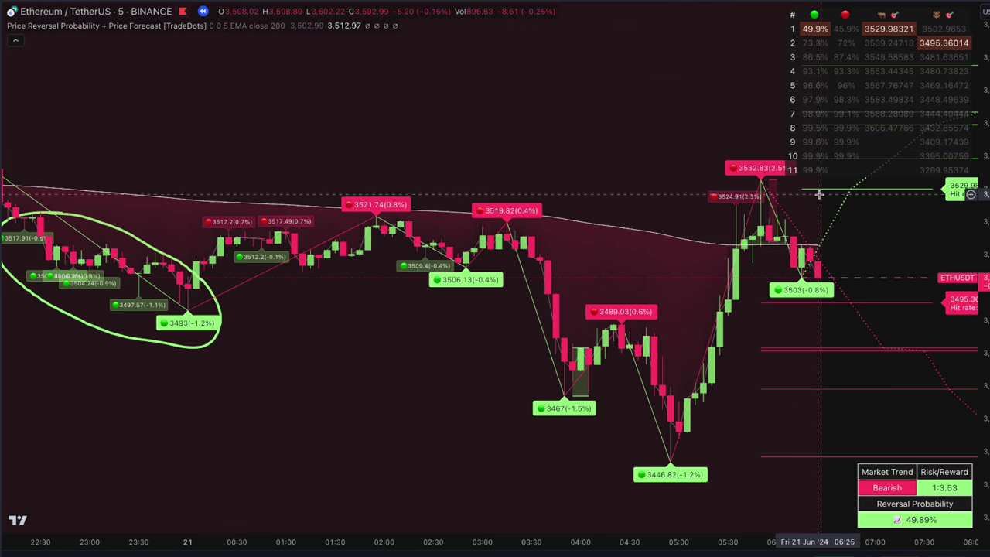
- Zoom into the recent candles and brush a circle around the 3503 (-0.8%) label
{"action": "left_click_drag", "start_coordinate": [781, 244], "coordinate": [630, 280]}
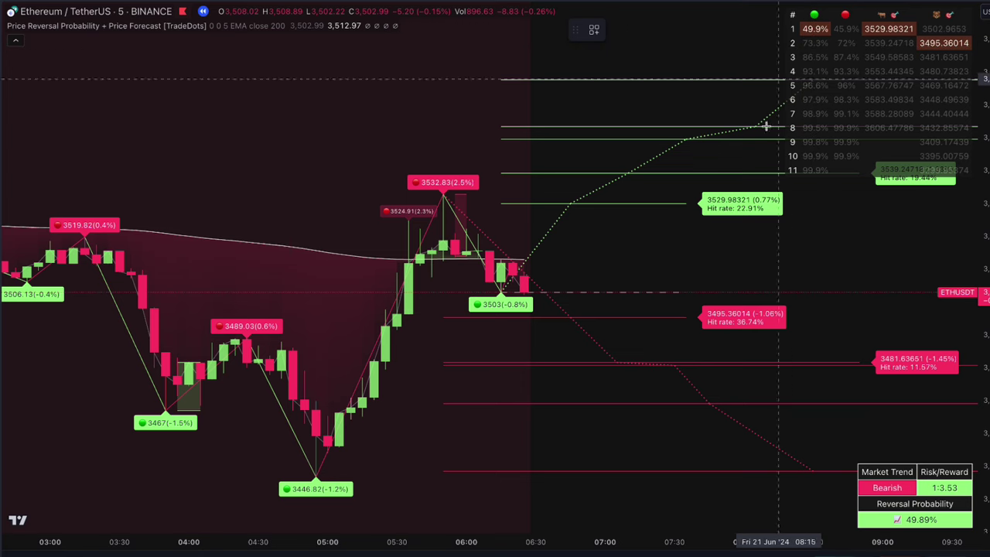
{"action": "mouse_move", "coordinate": [495, 267]}
{"action": "left_mouse_down"}
{"action": "mouse_move", "coordinate": [486, 272]}
{"action": "mouse_move", "coordinate": [512, 331]}
{"action": "mouse_move", "coordinate": [469, 285]}
{"action": "left_mouse_up"}
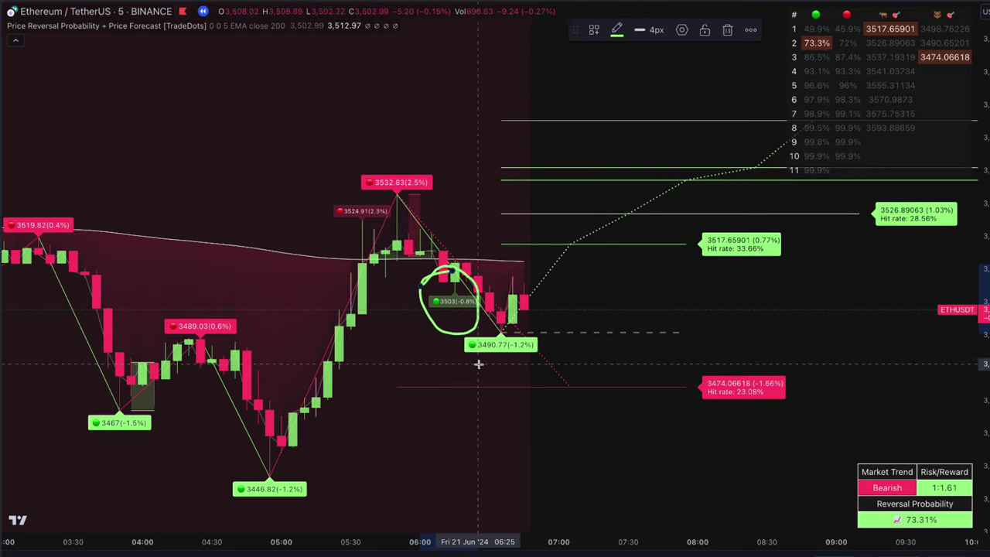
- Loop around the 3490.77 (-1.2%) label, then shift the chart to the latest candles
{"action": "mouse_move", "coordinate": [474, 329]}
{"action": "left_mouse_down"}
{"action": "mouse_move", "coordinate": [504, 376]}
{"action": "mouse_move", "coordinate": [484, 331]}
{"action": "left_mouse_up"}
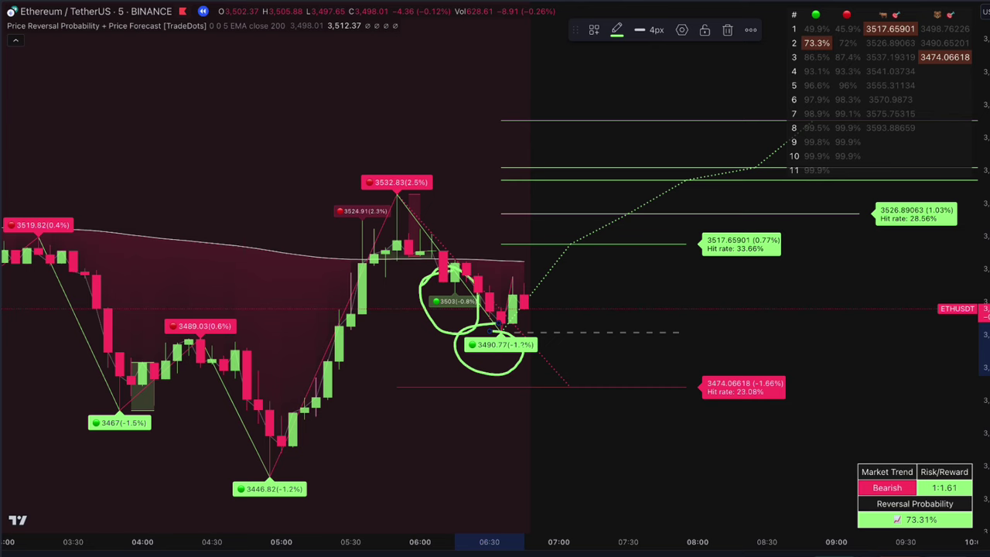
{"action": "left_click_drag", "start_coordinate": [637, 440], "coordinate": [597, 445]}
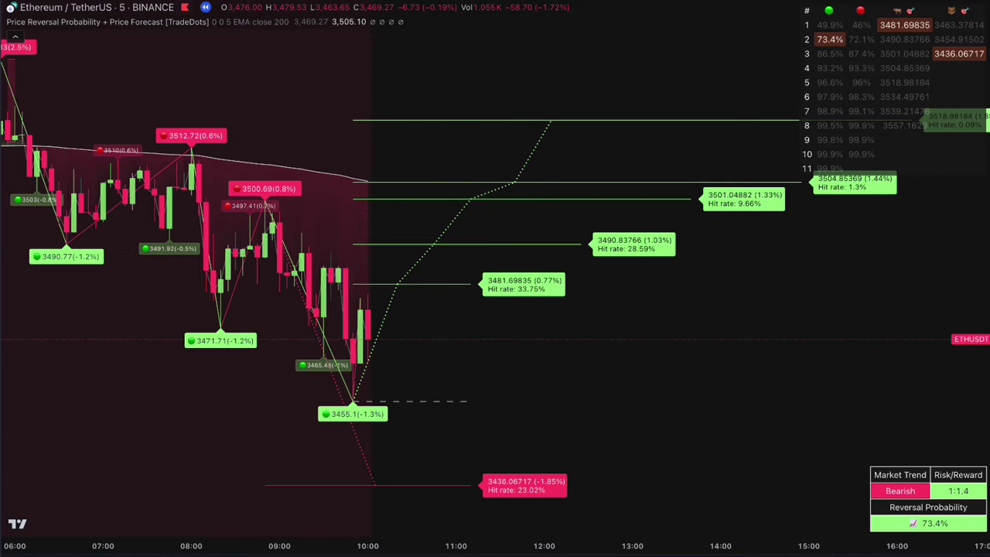
- Draw yellow arrows from the 3455.1 low to the top target and from 3500.69 to 3436.06717
{"action": "left_click", "coordinate": [358, 396]}
{"action": "left_click", "coordinate": [544, 128]}
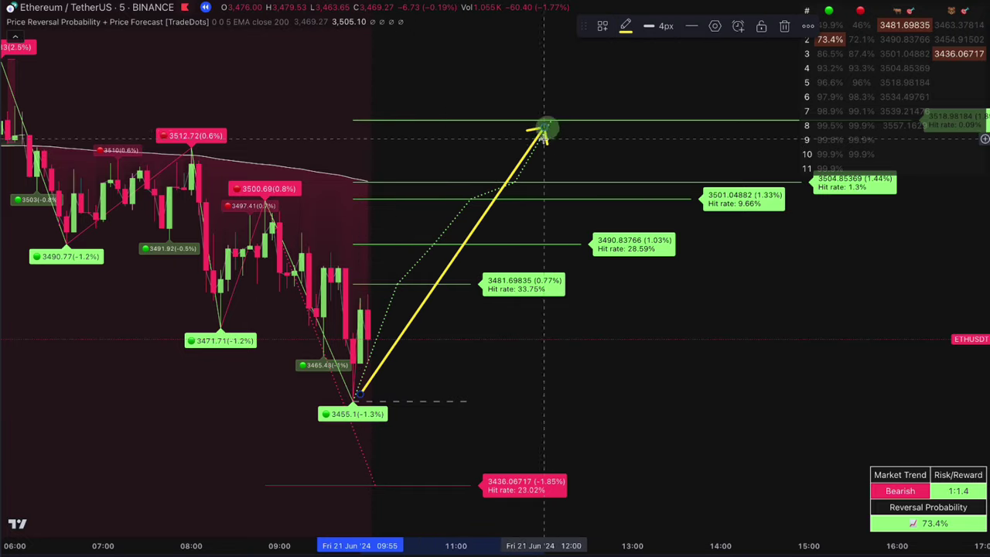
{"action": "left_click", "coordinate": [266, 192]}
{"action": "left_click", "coordinate": [374, 480]}
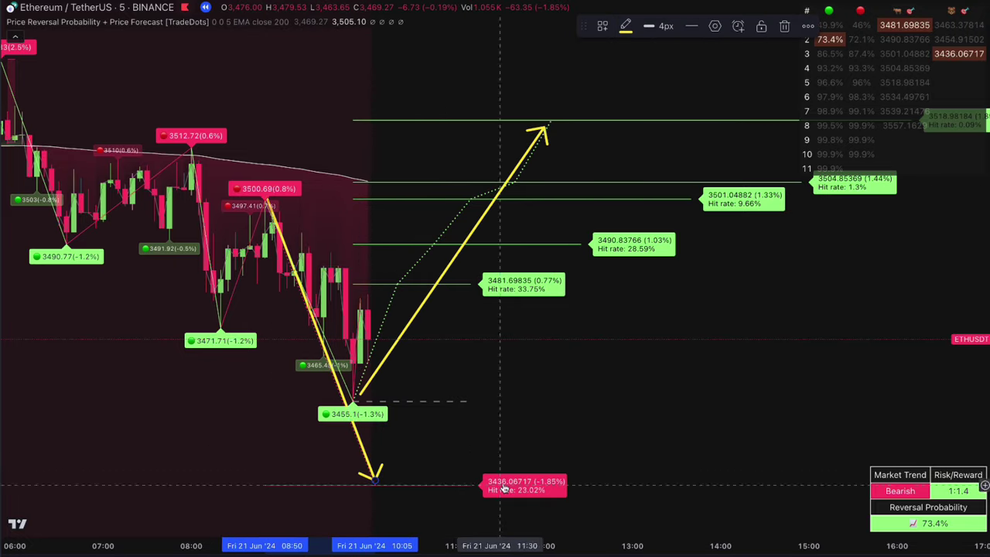
{"action": "left_click", "coordinate": [507, 510]}
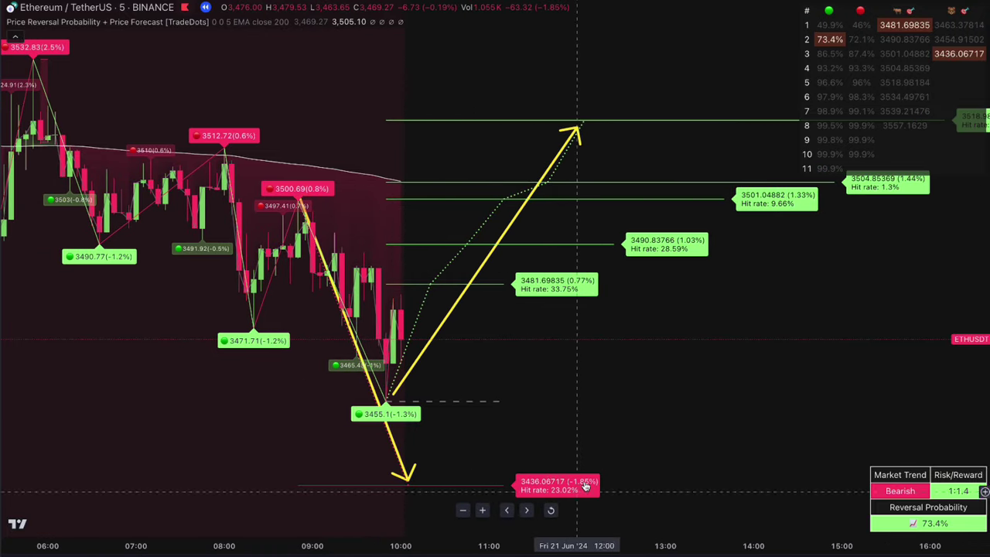
{"action": "left_click_drag", "start_coordinate": [531, 431], "coordinate": [424, 431]}
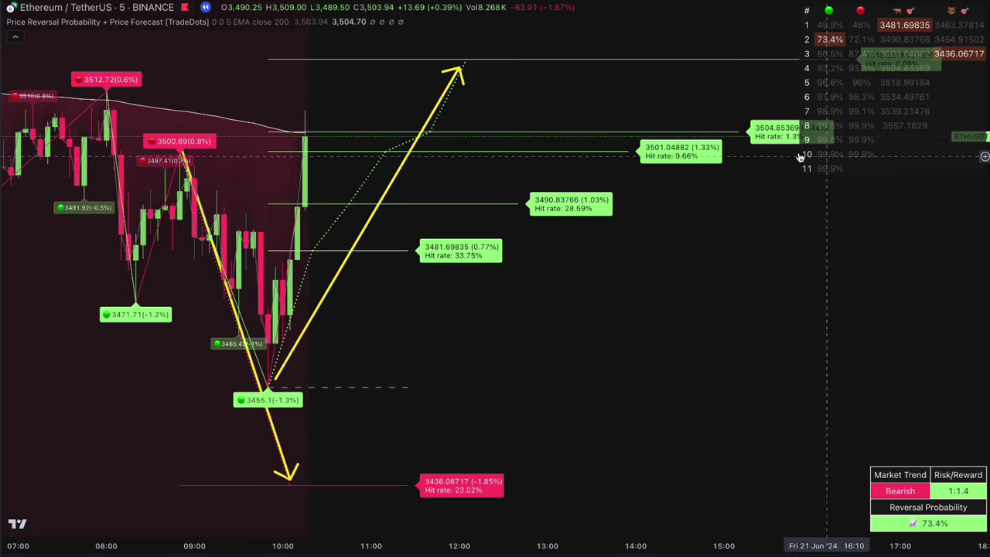
- With the Brush, draw a small circle at the latest candle's high on the 3504.85369 line
{"action": "left_click", "coordinate": [12, 255]}
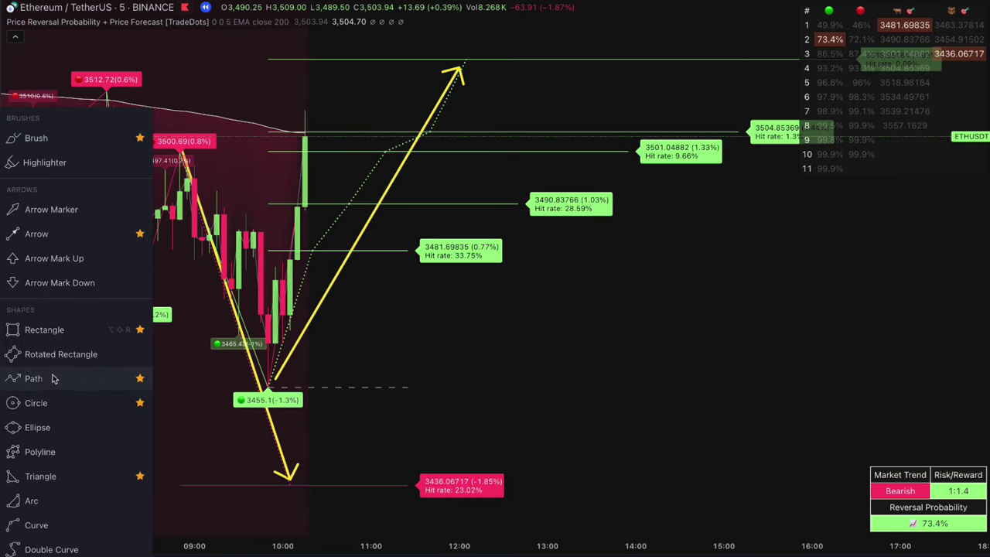
{"action": "left_click", "coordinate": [36, 138]}
{"action": "mouse_move", "coordinate": [296, 126]}
{"action": "left_mouse_down"}
{"action": "mouse_move", "coordinate": [305, 151]}
{"action": "mouse_move", "coordinate": [303, 126]}
{"action": "left_mouse_up"}
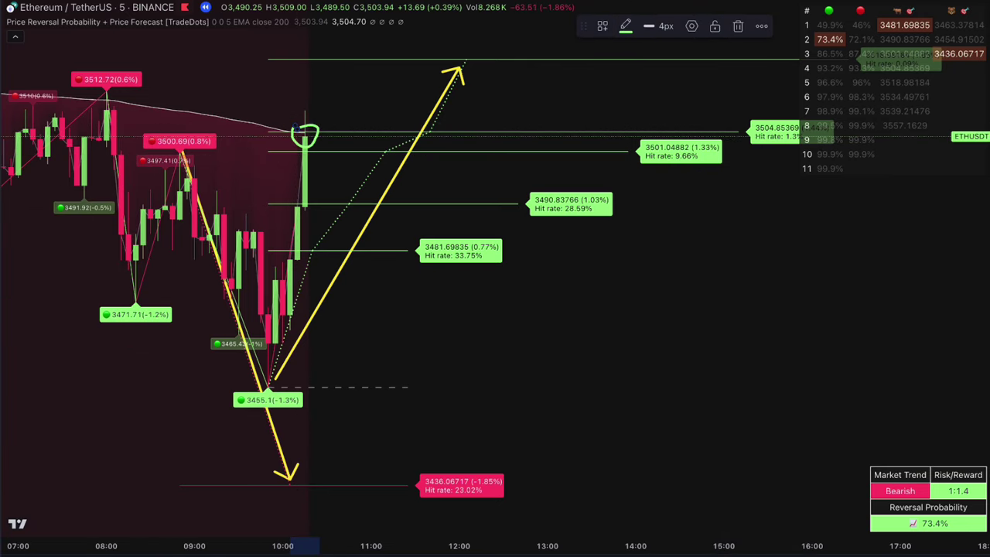
- Pan and scroll the chart back through earlier price history
{"action": "left_click_drag", "start_coordinate": [472, 413], "coordinate": [741, 413]}
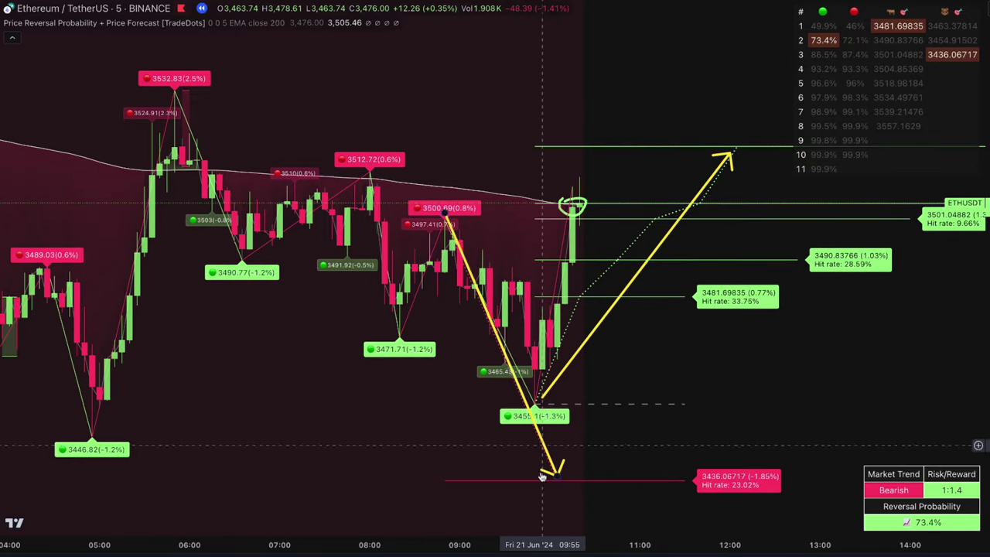
{"action": "scroll", "coordinate": [626, 310], "scroll_direction": "right", "scroll_amount": 5}
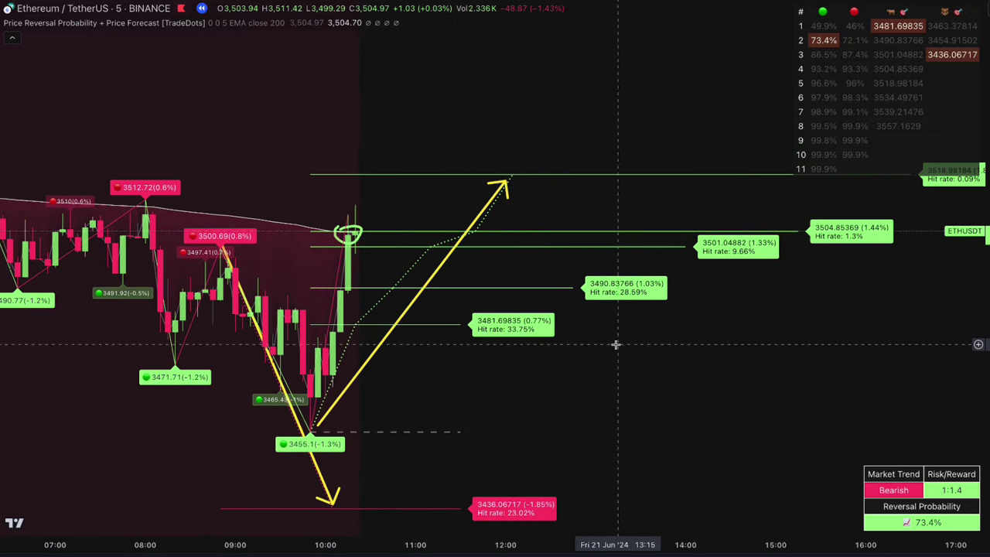
{"action": "scroll", "coordinate": [617, 344], "scroll_direction": "down", "scroll_amount": 3}
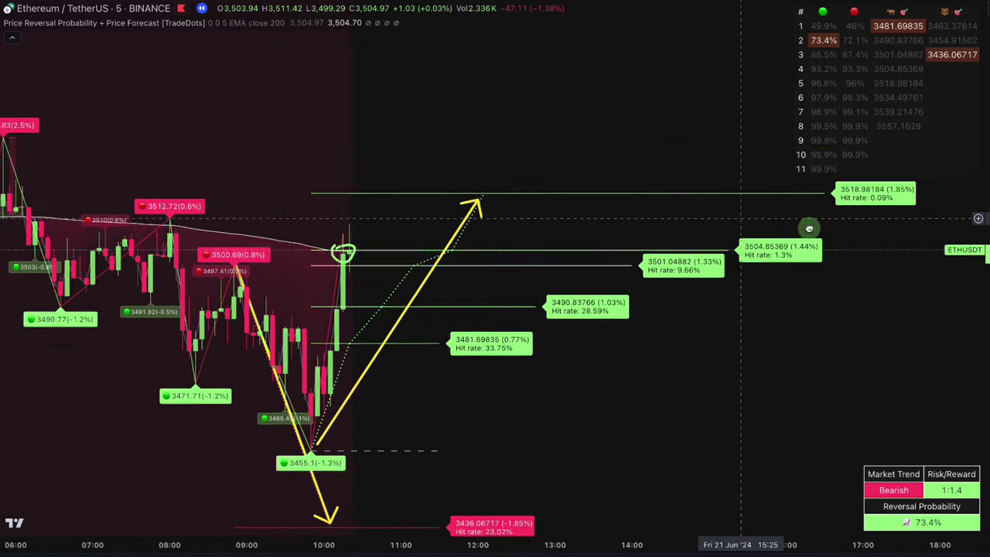
{"action": "scroll", "coordinate": [809, 228], "scroll_direction": "left", "scroll_amount": 10}
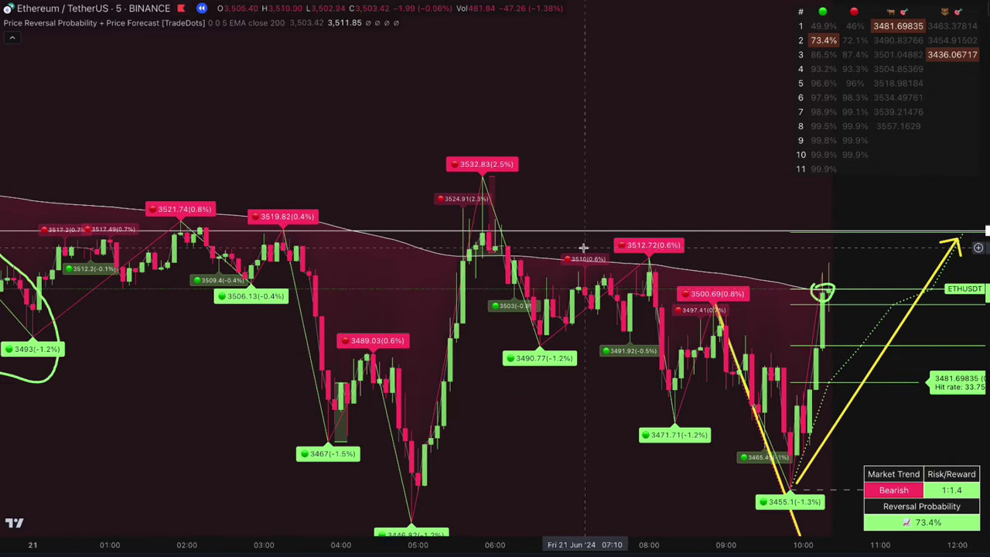
{"action": "scroll", "coordinate": [583, 248], "scroll_direction": "right", "scroll_amount": 8}
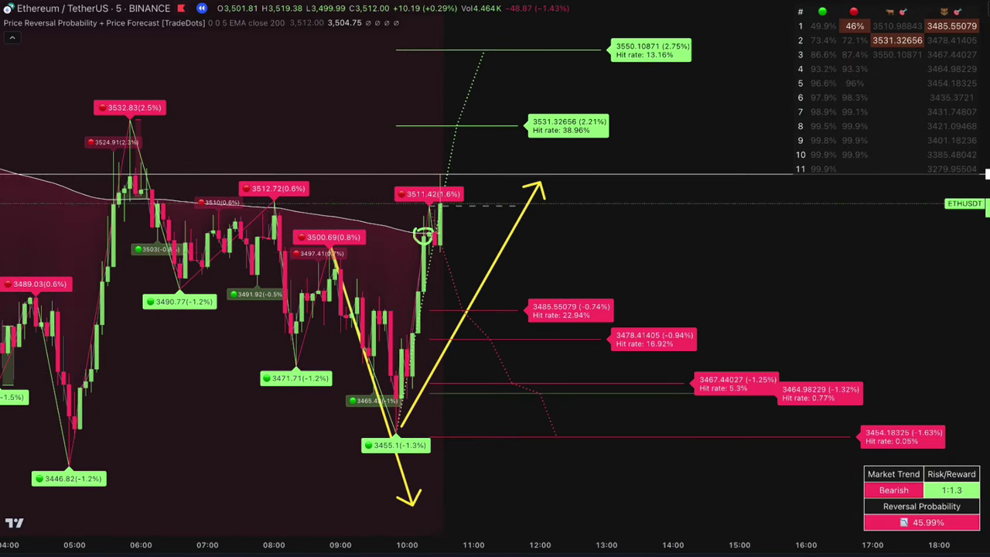
- Circle the 3511.42 high and place a short position there with its target dragged lower
{"action": "left_click_drag", "start_coordinate": [435, 153], "coordinate": [437, 153]}
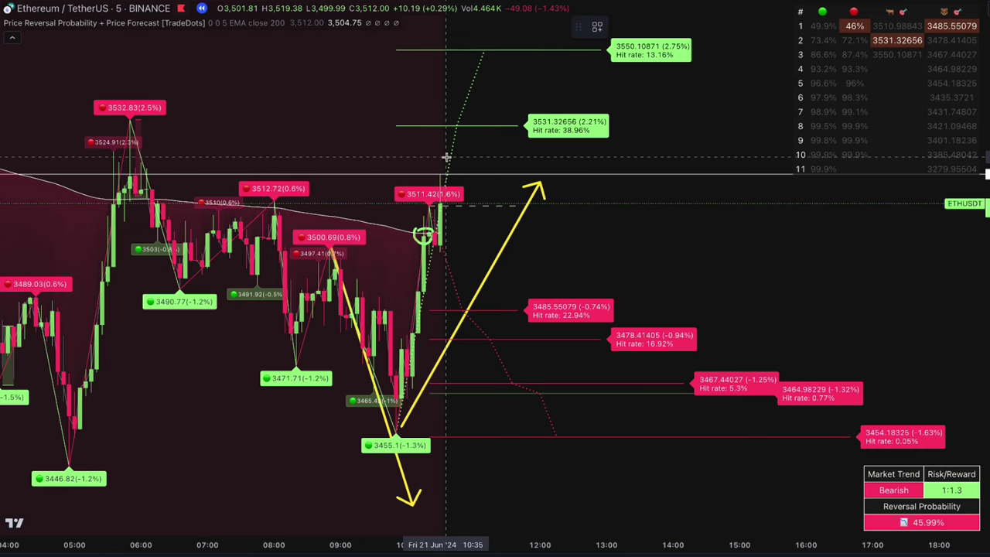
{"action": "left_click", "coordinate": [2, 113]}
{"action": "left_click", "coordinate": [58, 137]}
{"action": "left_click", "coordinate": [445, 175]}
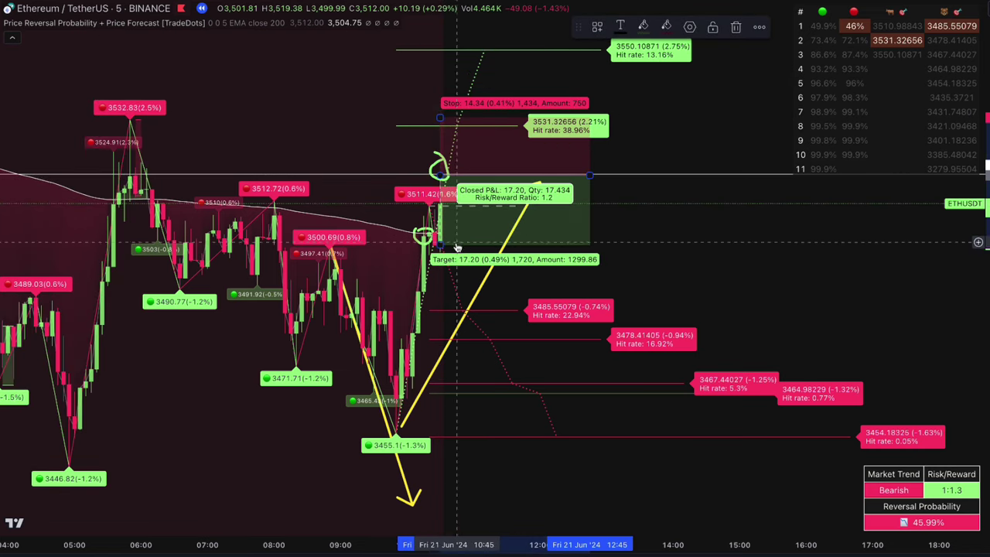
{"action": "left_click_drag", "start_coordinate": [439, 243], "coordinate": [439, 314]}
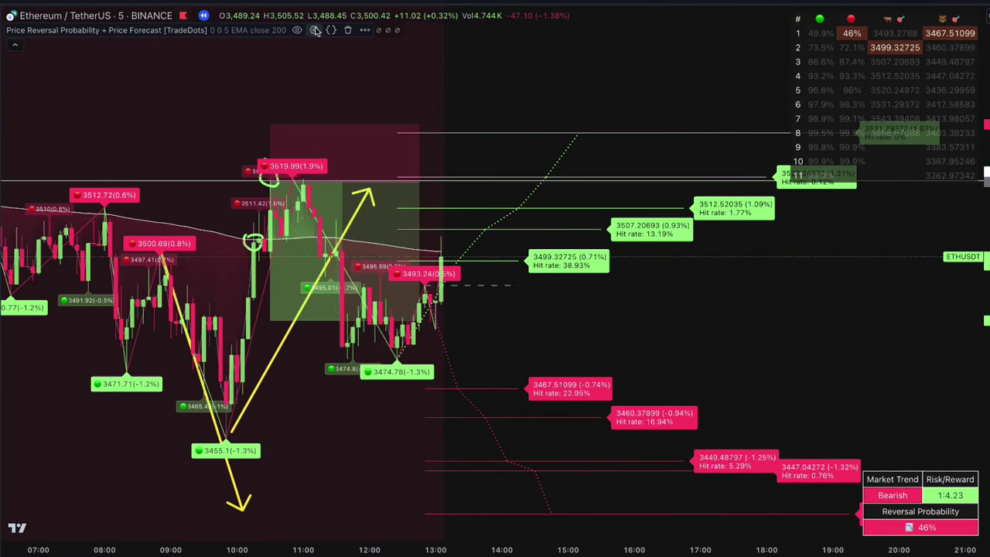
- Uncheck AutoPilot in the Price Reversal Probability indicator's Inputs settings
{"action": "left_click", "coordinate": [315, 30]}
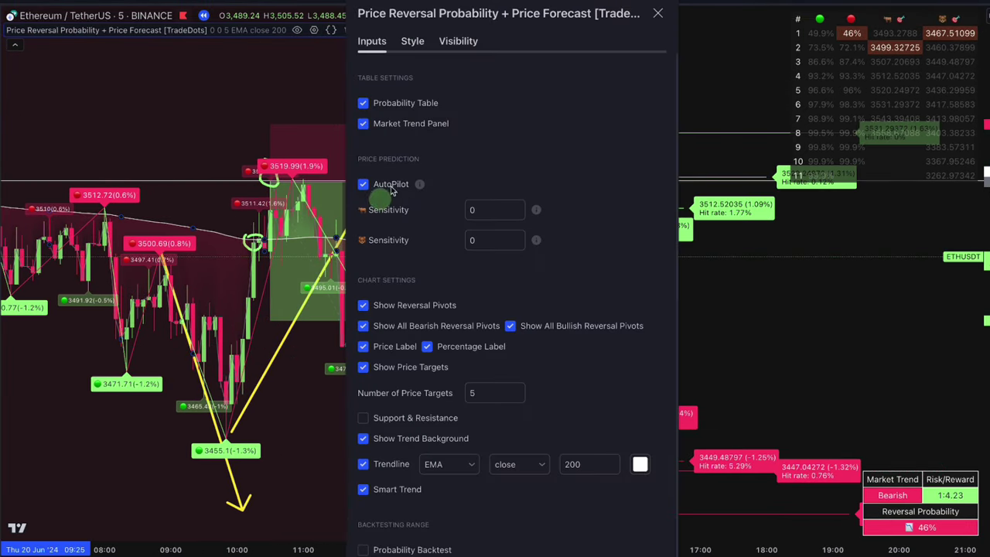
{"action": "left_click_drag", "start_coordinate": [475, 12], "coordinate": [143, 0]}
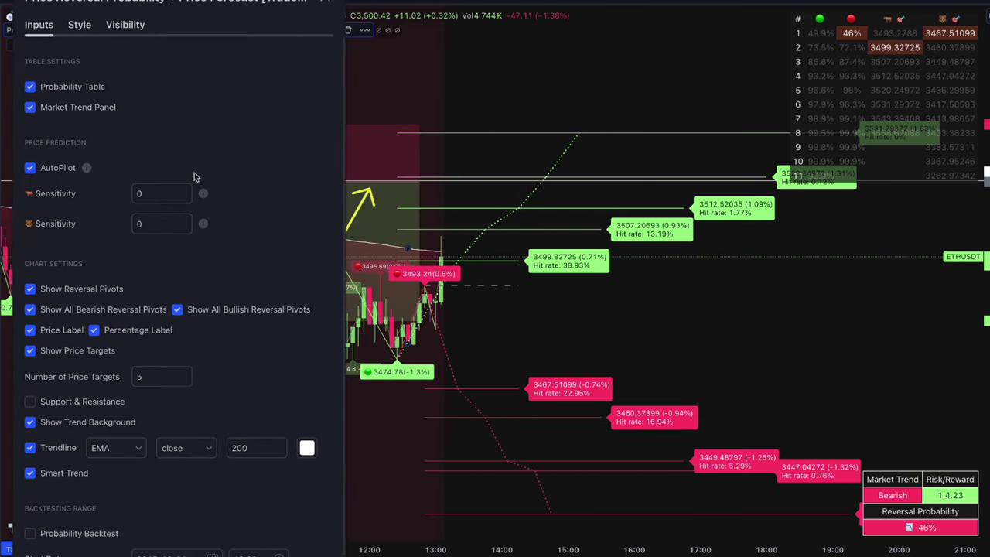
{"action": "left_click", "coordinate": [66, 172]}
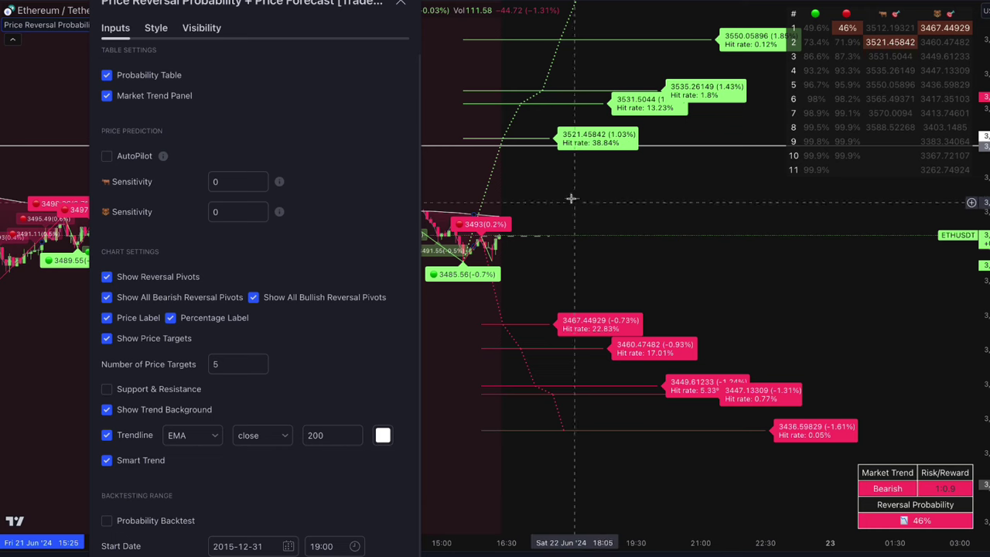
{"action": "left_click", "coordinate": [549, 137]}
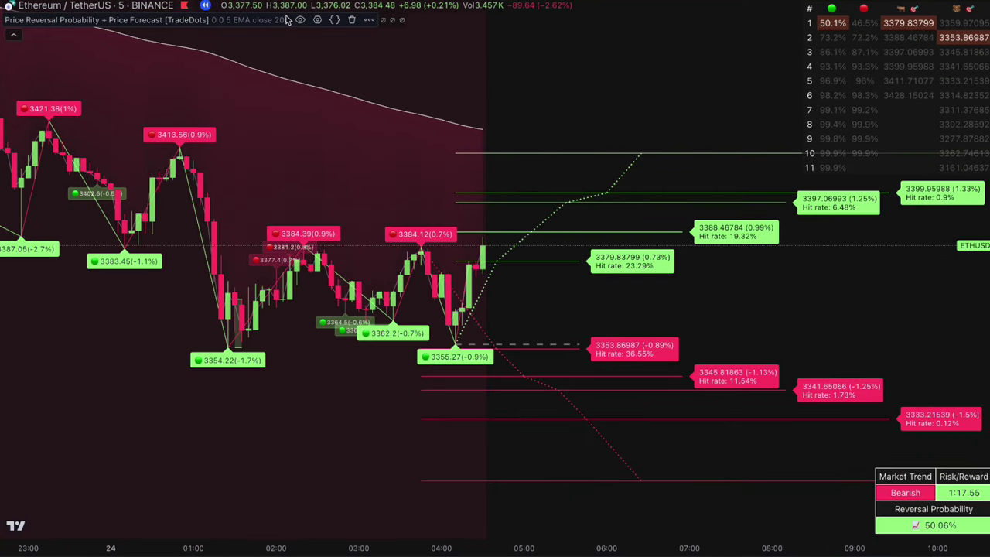
- Set the indicator's probability backtest Start Date to 1 May 2024
{"action": "left_click", "coordinate": [316, 20]}
{"action": "scroll", "coordinate": [484, 478], "scroll_direction": "down", "scroll_amount": 1}
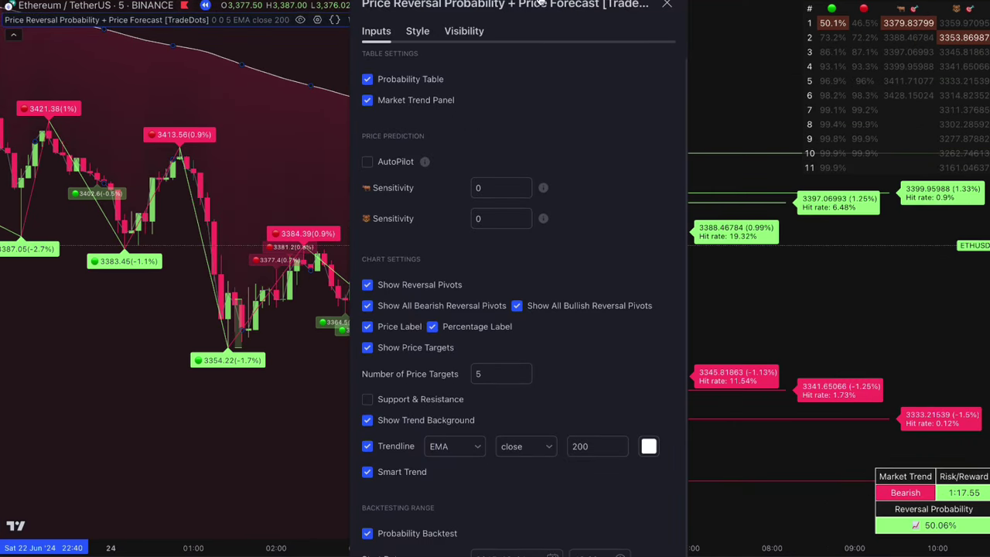
{"action": "left_click_drag", "start_coordinate": [539, 4], "coordinate": [313, 0]}
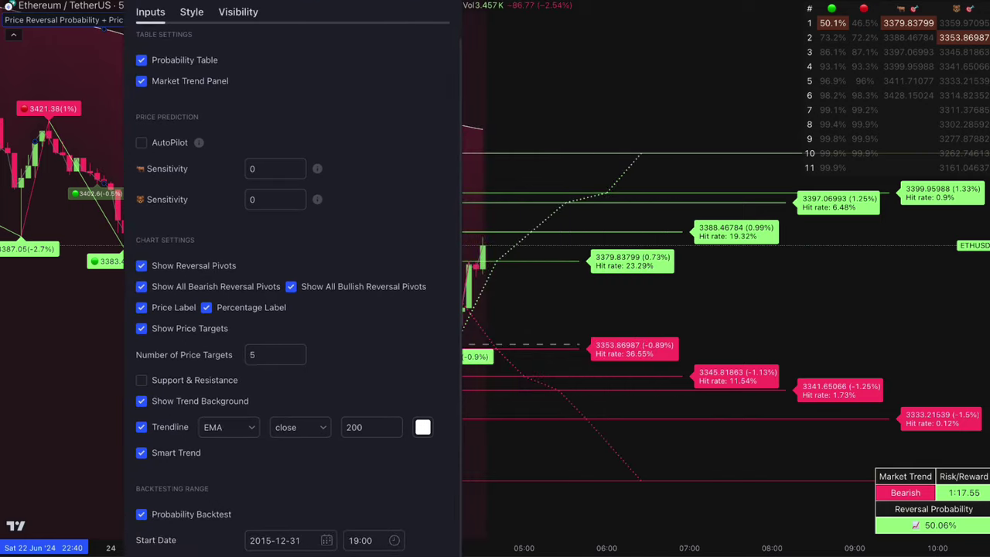
{"action": "left_click", "coordinate": [274, 547]}
{"action": "left_click", "coordinate": [331, 343]}
{"action": "left_click", "coordinate": [349, 343]}
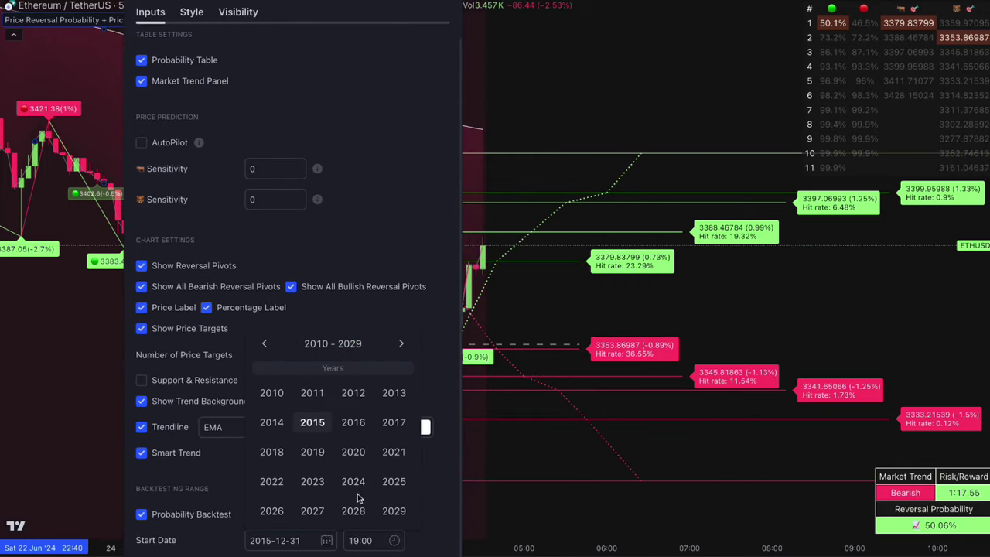
{"action": "left_click", "coordinate": [351, 479]}
{"action": "left_click", "coordinate": [332, 431]}
{"action": "left_click", "coordinate": [312, 394]}
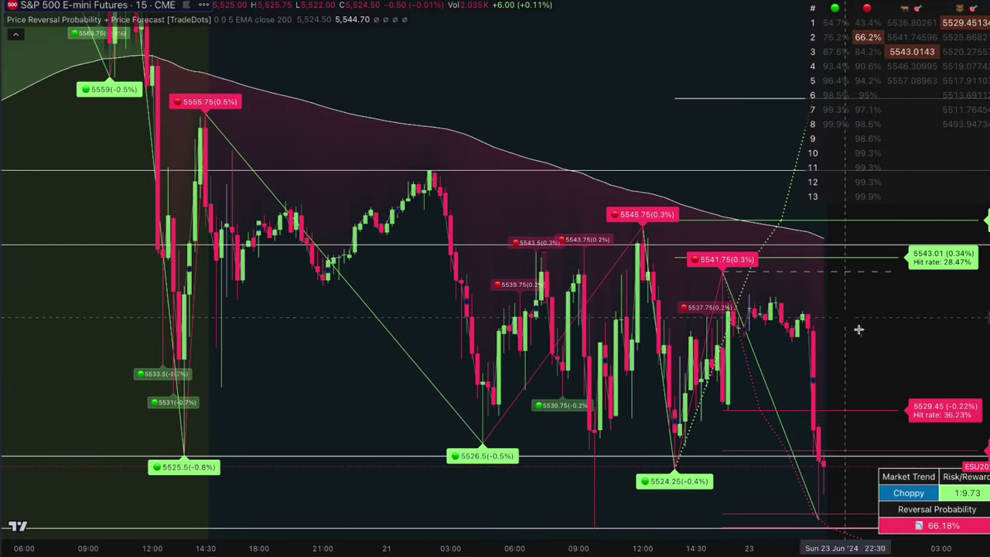
- Place a long position at the 5519.75 low with a 6.50 stop and 17.75 target
{"action": "left_click", "coordinate": [488, 512]}
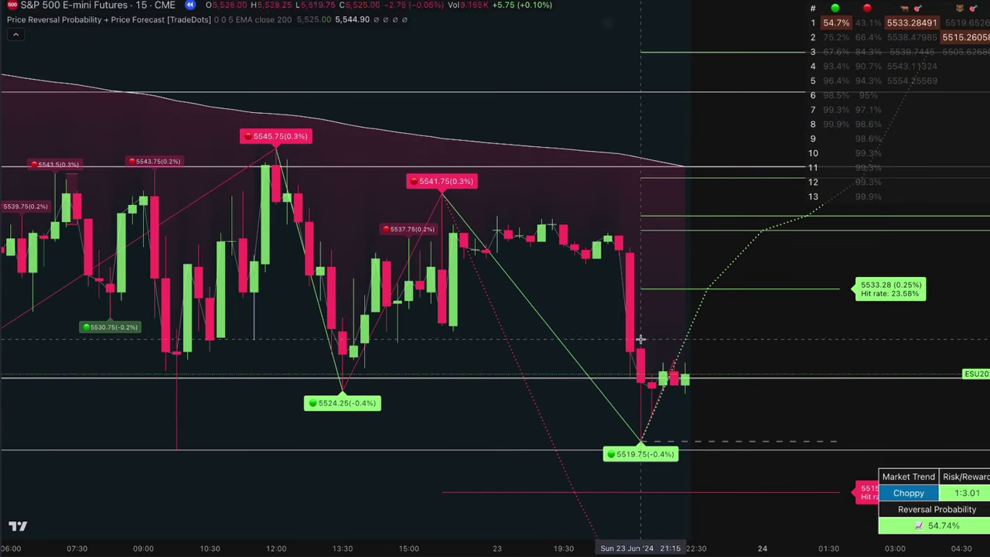
{"action": "left_click", "coordinate": [675, 373]}
{"action": "left_click_drag", "start_coordinate": [674, 431], "coordinate": [675, 447]}
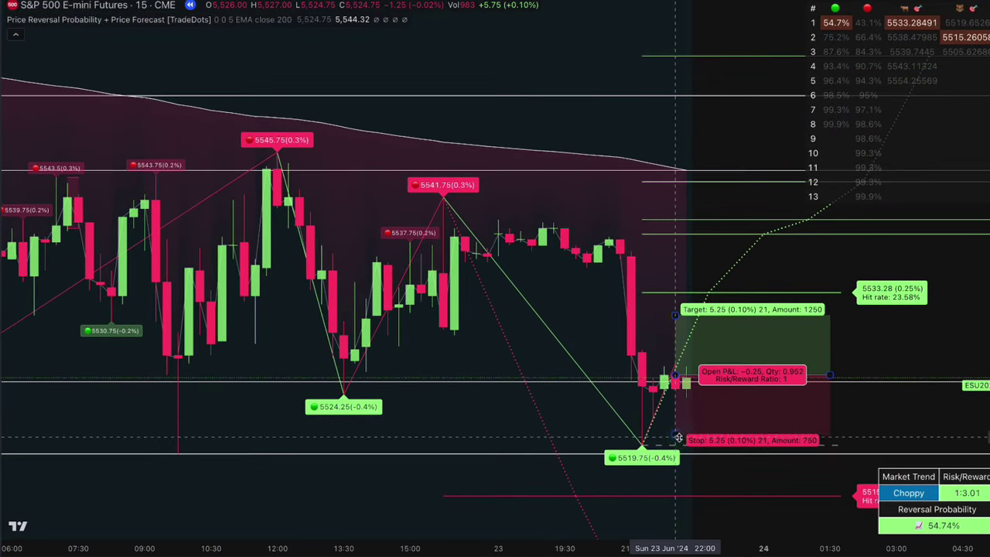
{"action": "left_click_drag", "start_coordinate": [675, 311], "coordinate": [141, 186]}
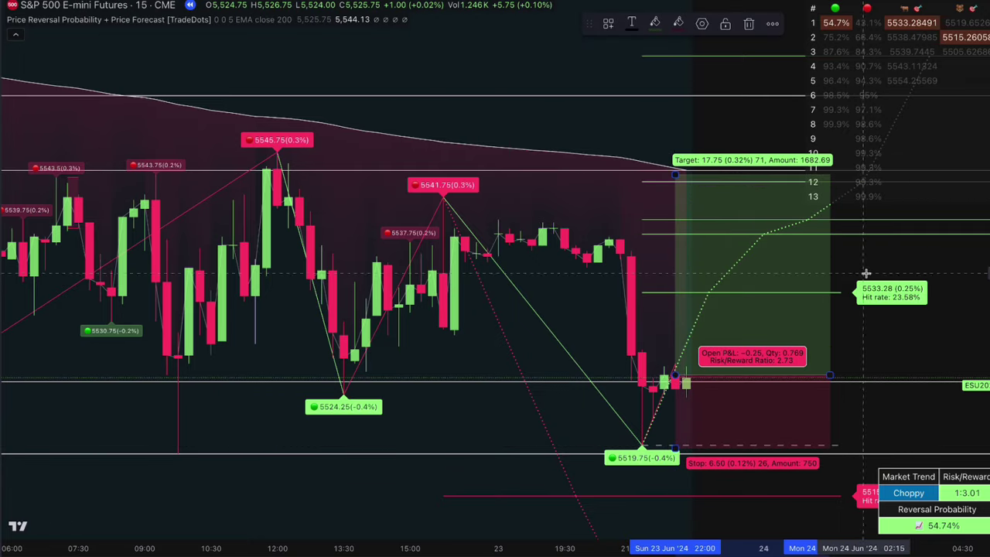